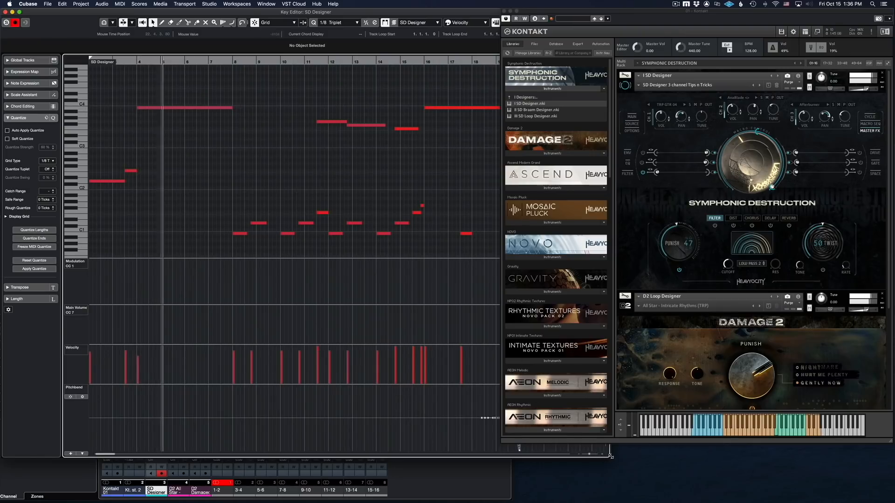
- Shrink the Key Editor window so it fits beside Kontakt, showing the whole SD Designer part
left_click_drag(598, 455, 495, 433)
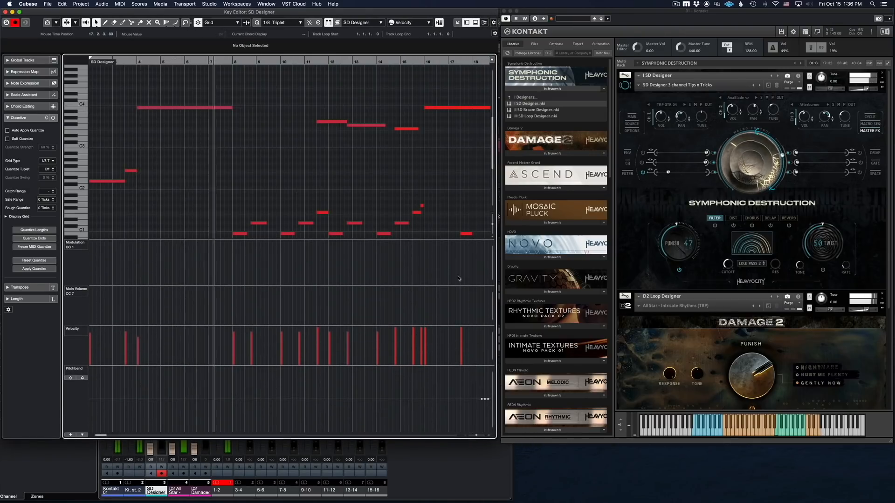
key("g")
key("g")
key("g")
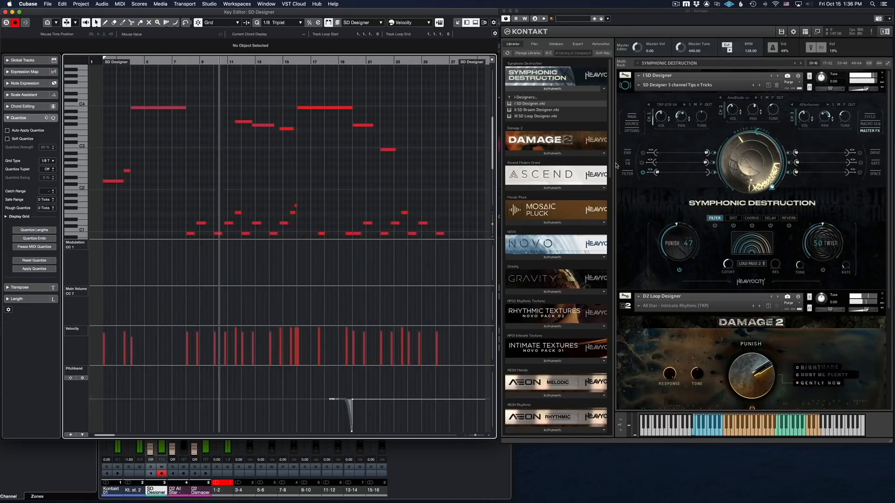
scroll(494, 161, "down", 2)
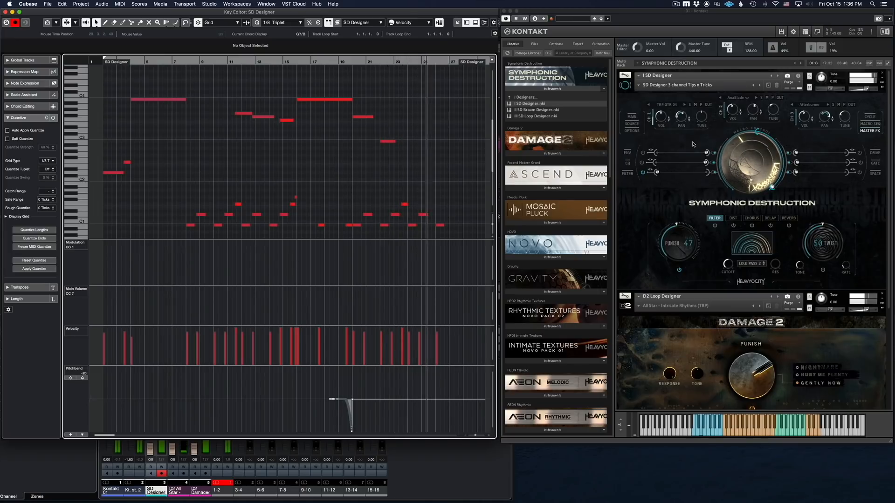
scroll(693, 144, "down", 1)
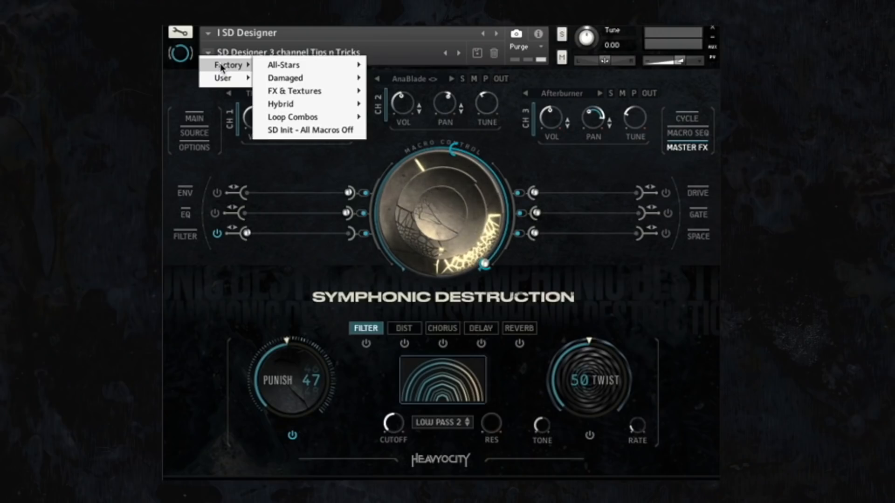
- Load the factory snapshot SD Init - All Macros Off in the SD Designer instrument
mouse_move(289, 70)
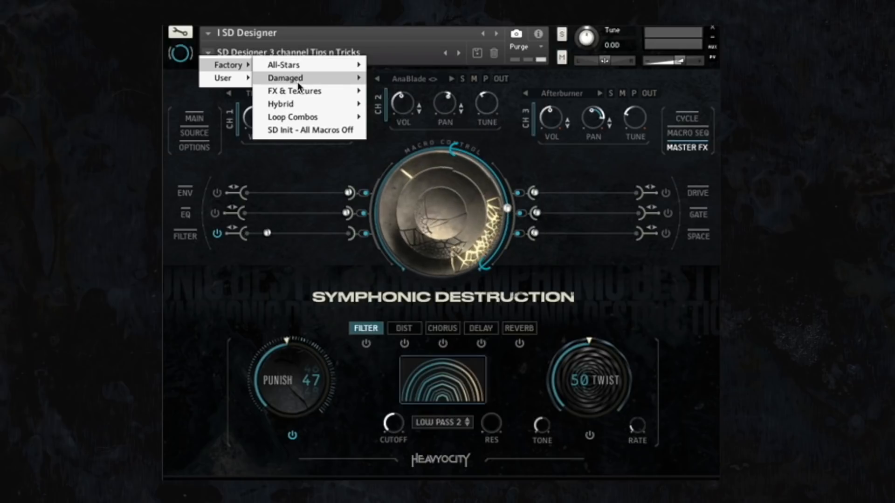
mouse_move(296, 120)
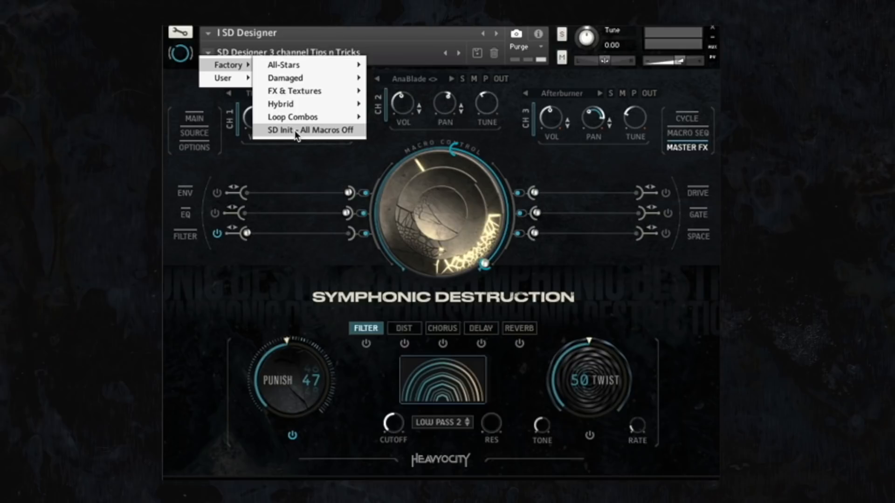
left_click(296, 131)
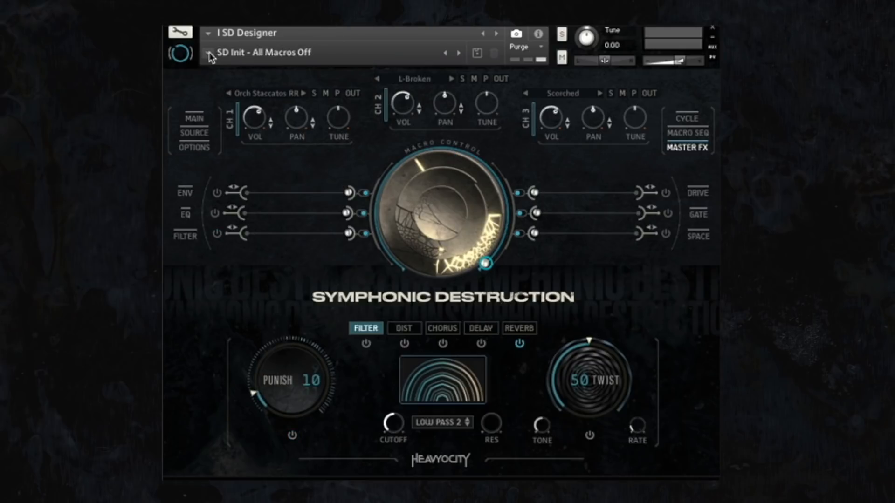
- Load the user snapshot SD Designer 3 channel Tips n Tricks
left_click(209, 55)
mouse_move(226, 79)
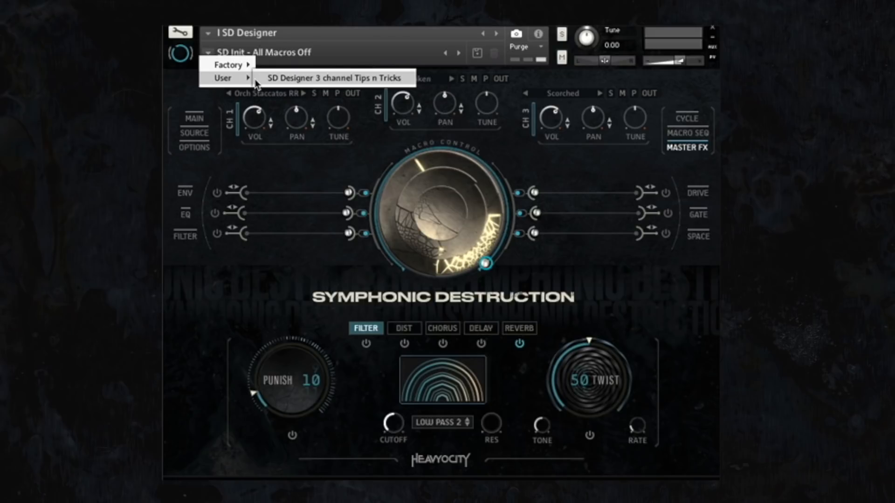
left_click(303, 79)
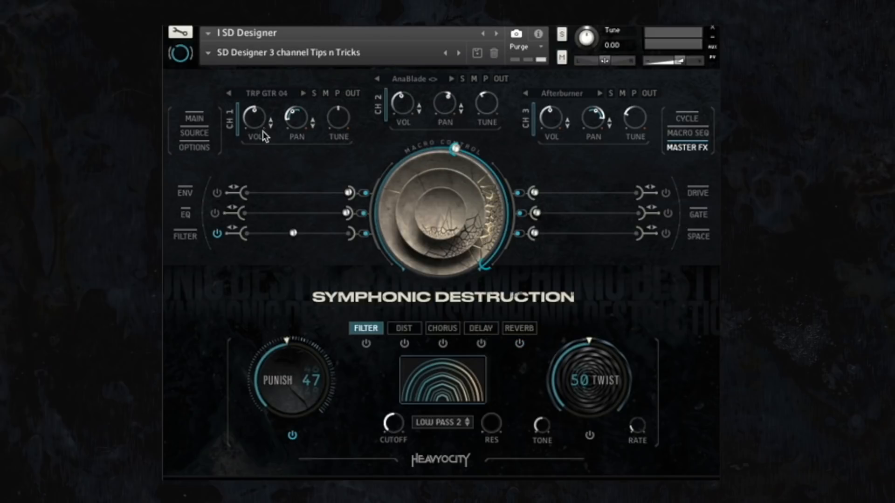
- Audition the Damaged Guitars Clean TRP sources on channel 1, return to TRP GTR 04 and close the source browser
left_click(267, 94)
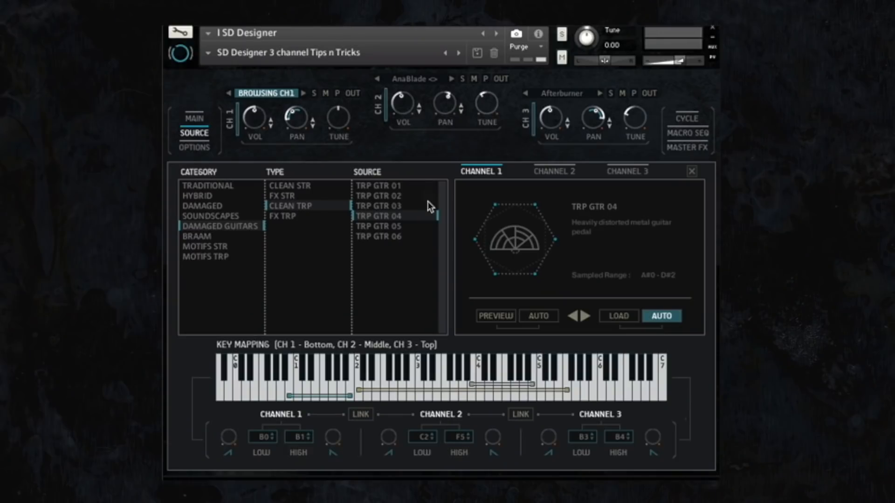
left_click(411, 187)
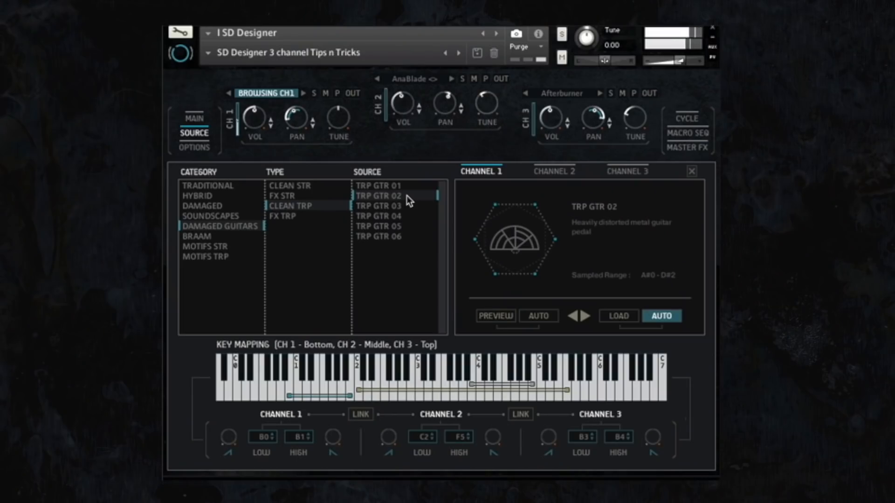
left_click(407, 214)
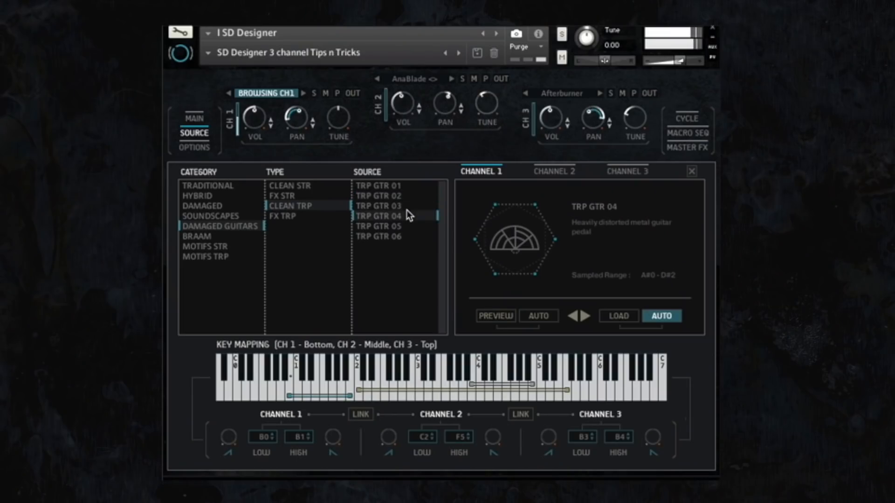
left_click(404, 206)
left_click(409, 227)
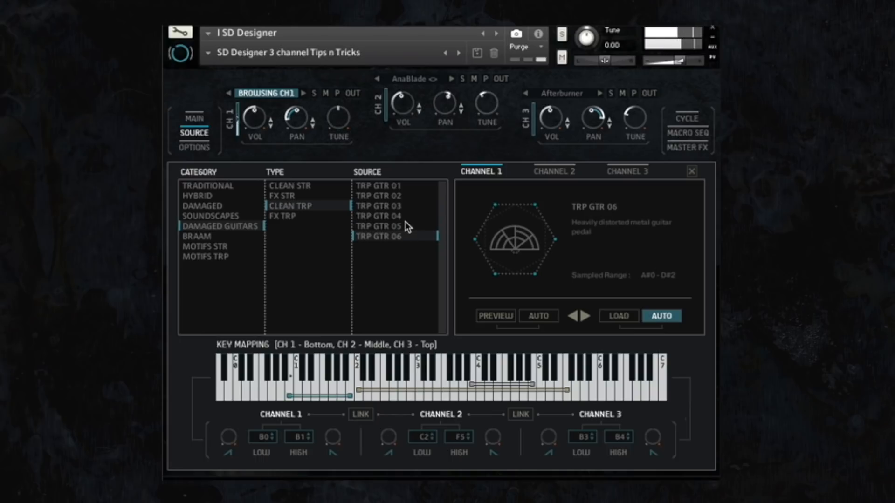
left_click(404, 218)
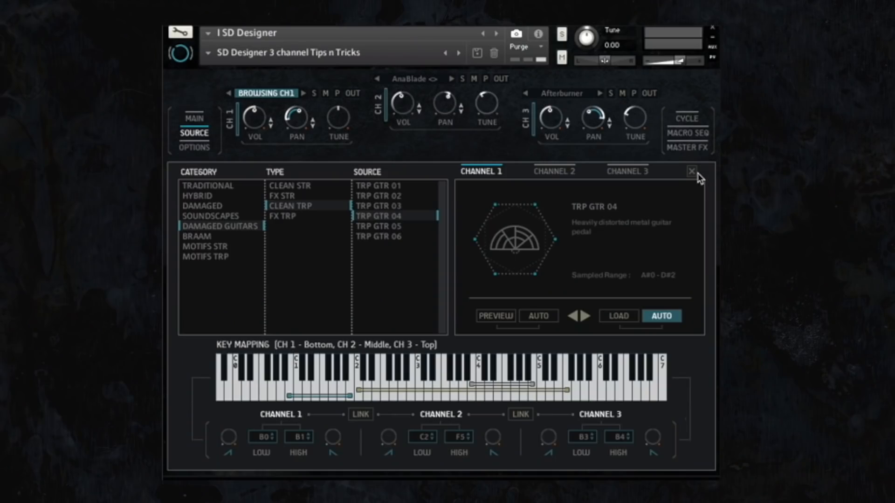
left_click(693, 171)
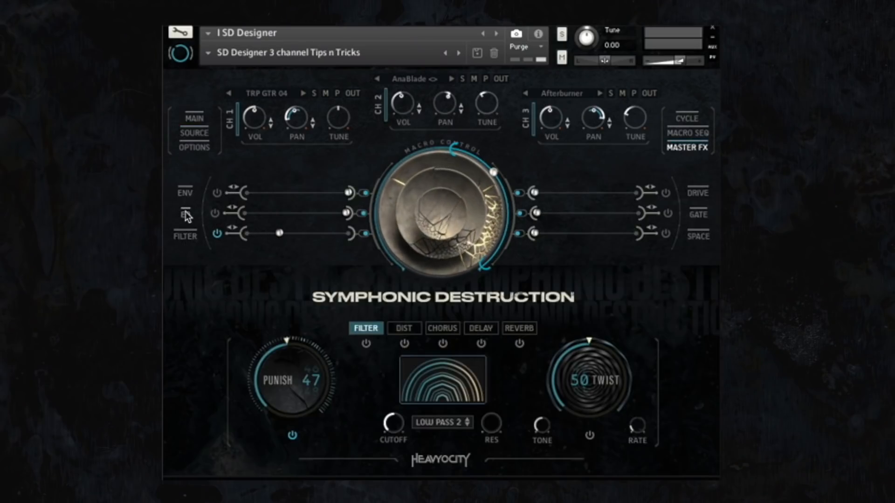
- Show the Space effects for channel 1 and compare its sound with the delay switched off and back on
left_click(701, 237)
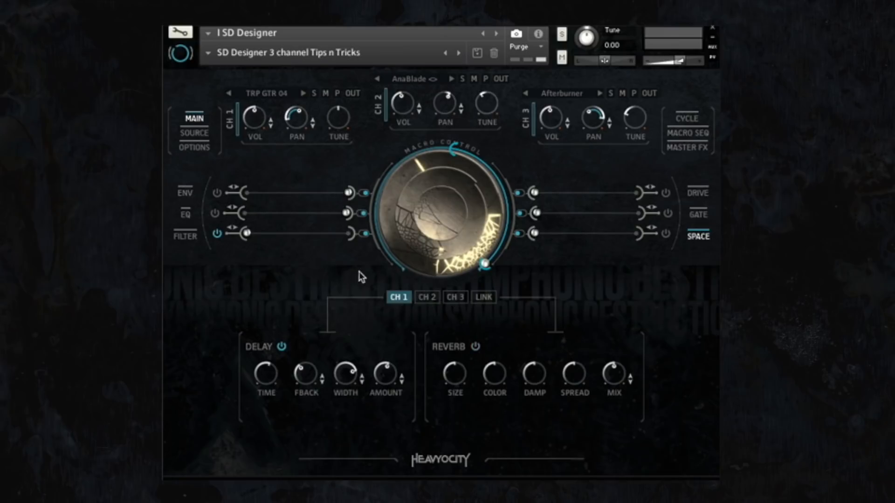
left_click(282, 347)
left_click(282, 347)
mouse_move(265, 376)
- Compare channel 1 with its EQ bypassed and re-enabled, and return to the Master FX page
left_click(185, 215)
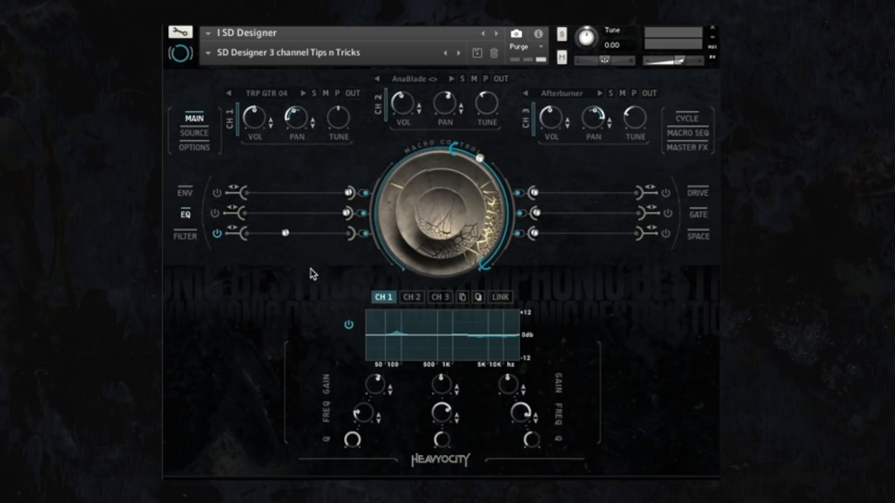
left_click(349, 326)
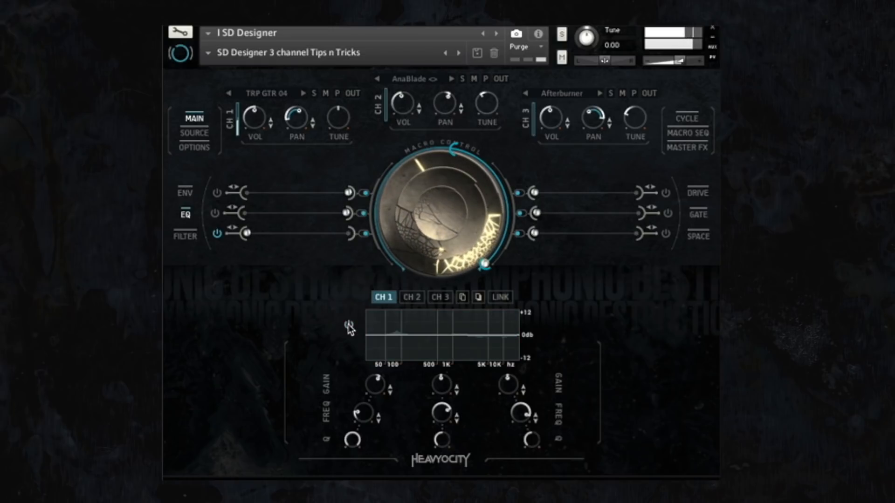
left_click(349, 326)
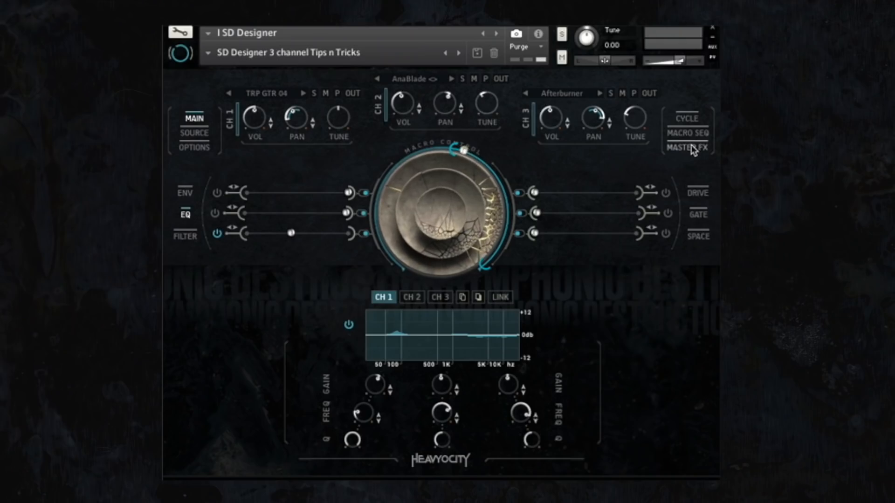
left_click(690, 148)
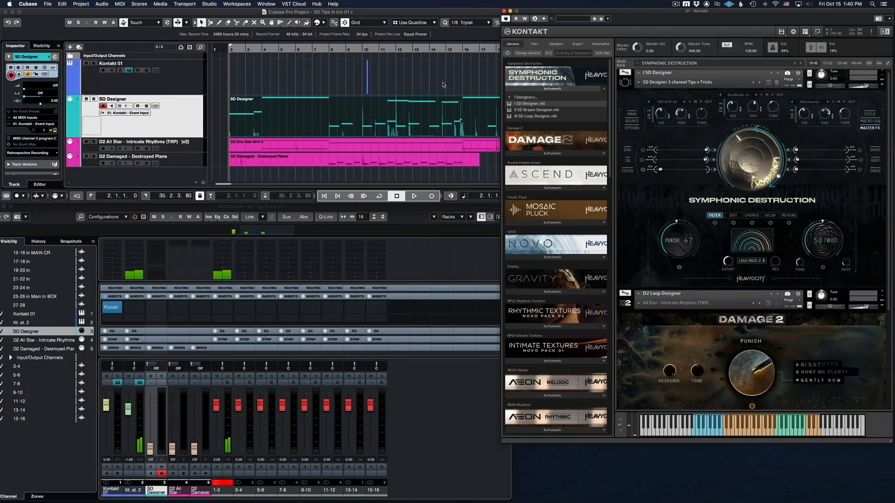
- Open the SD Designer part in the Key Editor and select its low-register notes to point out the channel 1 range
double_click(303, 107)
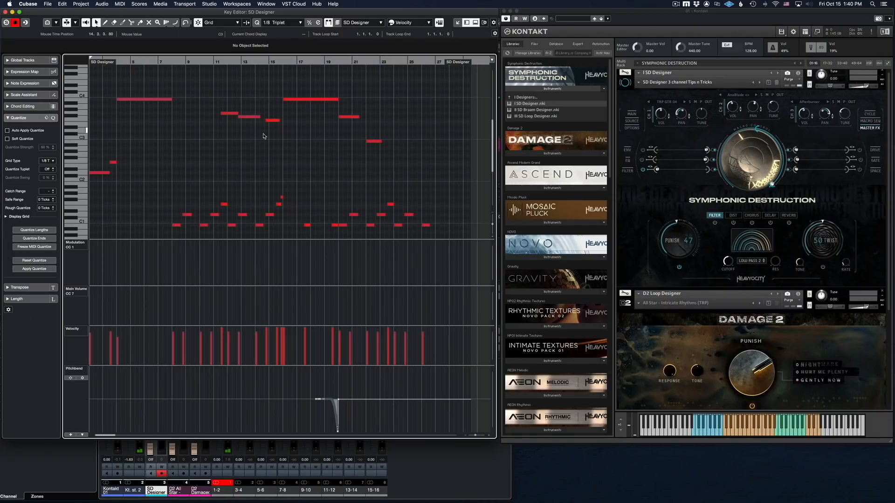
left_click(229, 113)
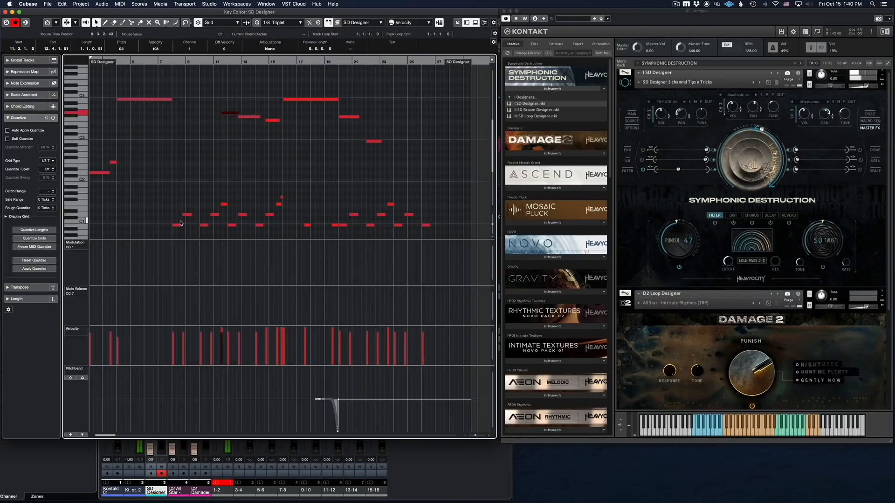
left_click_drag(162, 181, 440, 206)
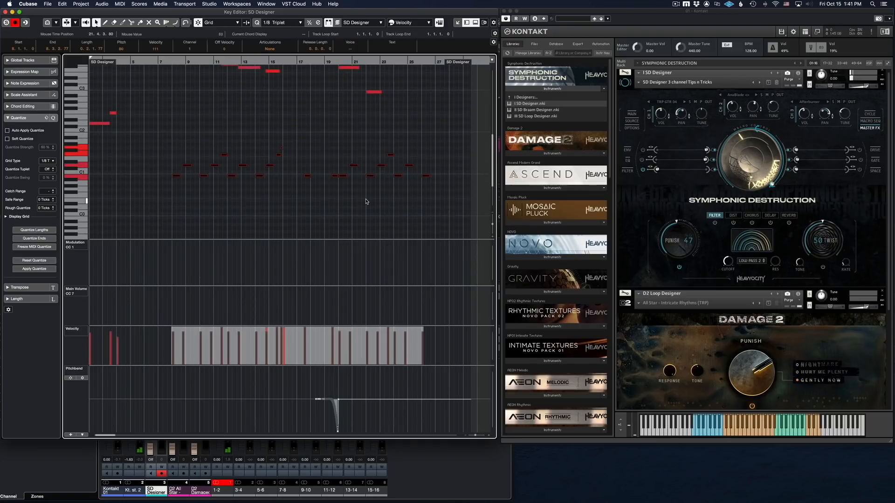
left_click(186, 166)
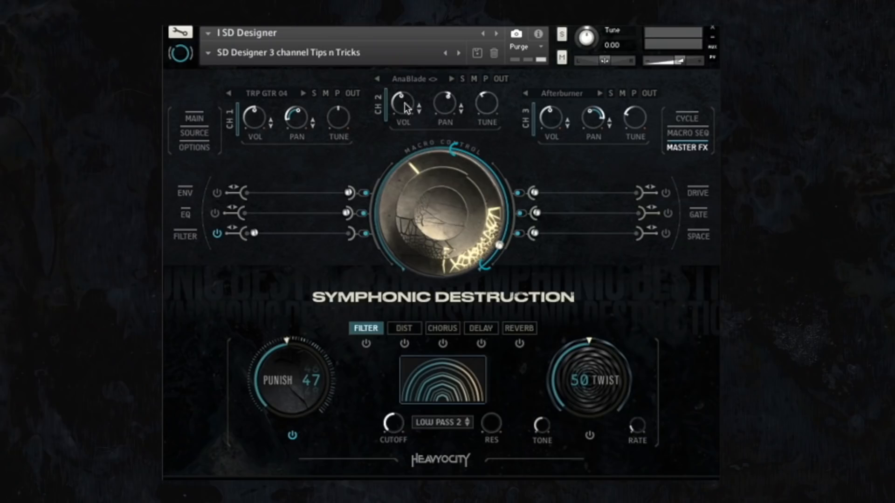
- Open the source browser for channel 2 and solo that channel
left_click(412, 81)
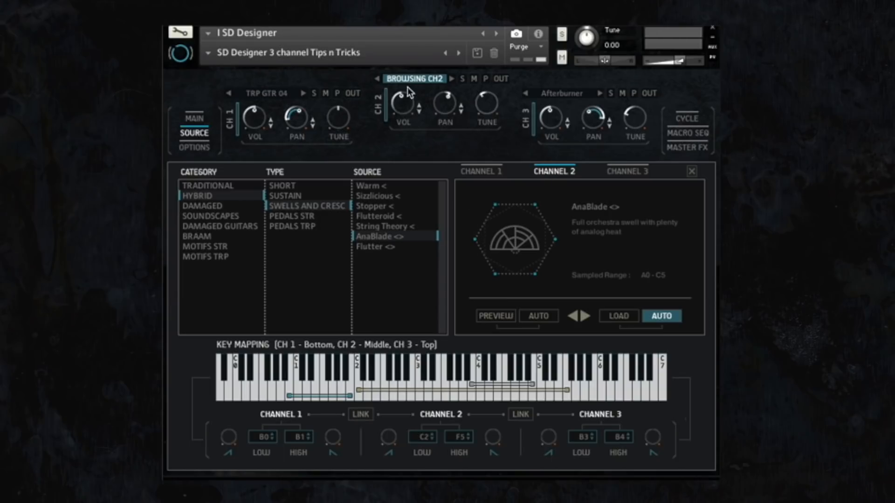
left_click(693, 172)
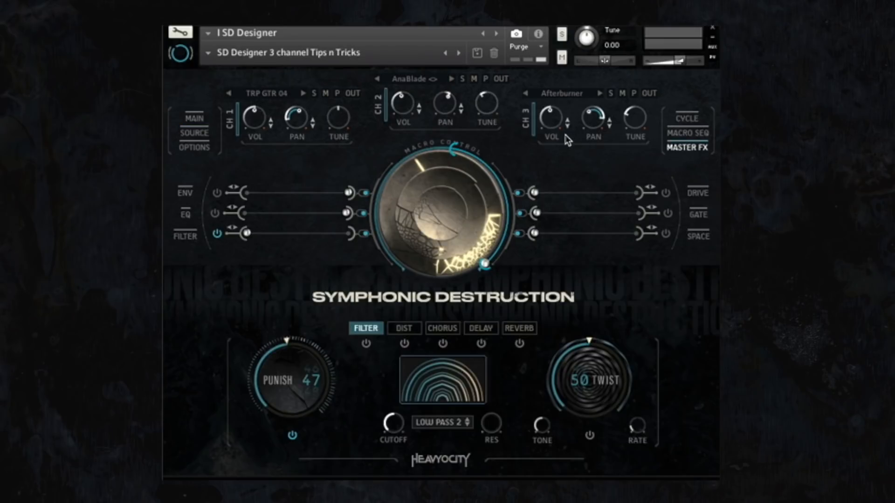
left_click(409, 80)
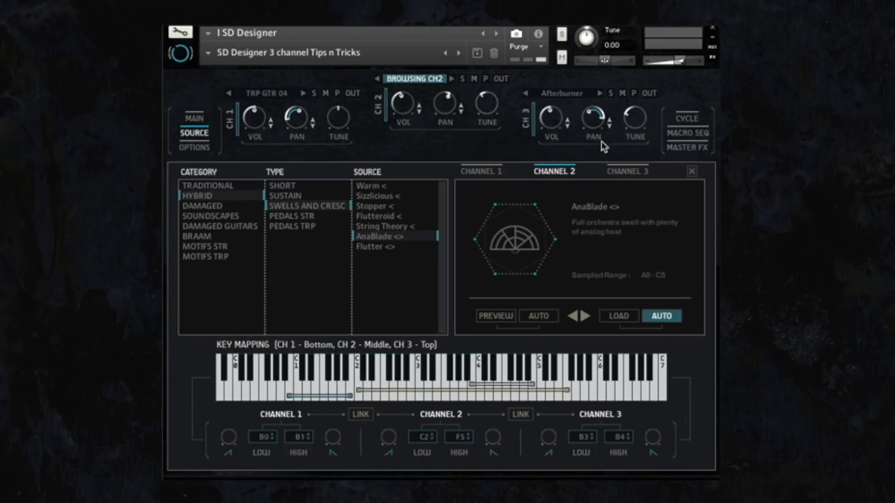
left_click(688, 172)
left_click(191, 133)
left_click(462, 79)
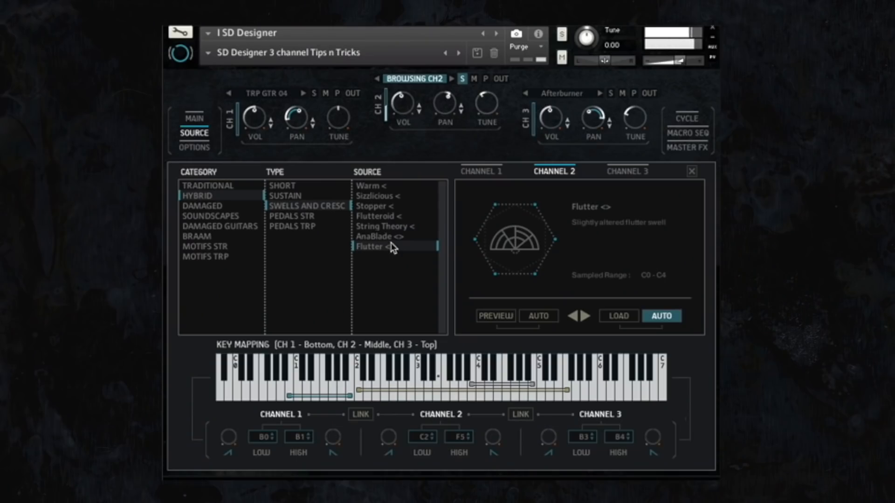
- Audition the Hybrid swell and crescendo sources on channel 2, return to AnaBlade <> and close the source browser
left_click(387, 228)
left_click(385, 218)
left_click(387, 208)
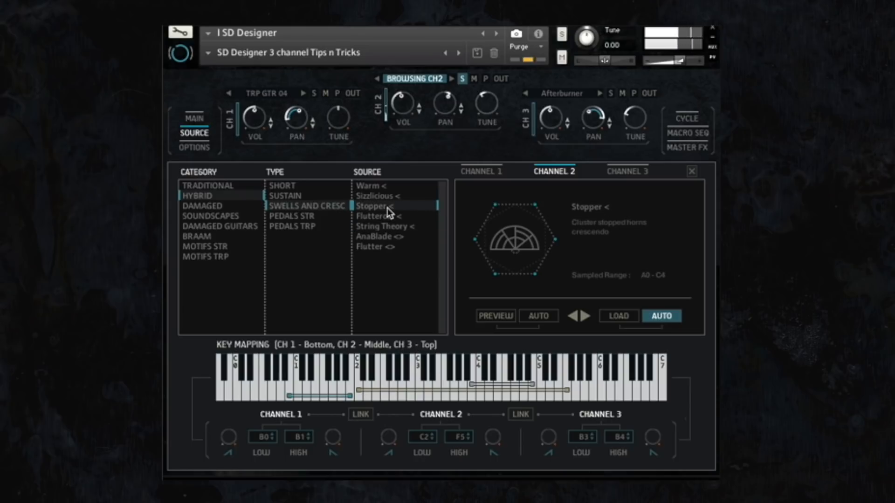
left_click(384, 198)
left_click(383, 185)
left_click(386, 238)
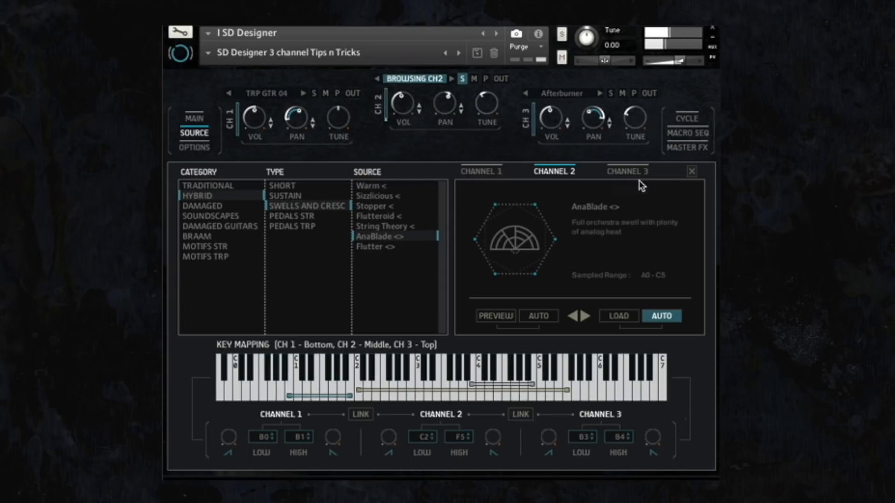
left_click(692, 171)
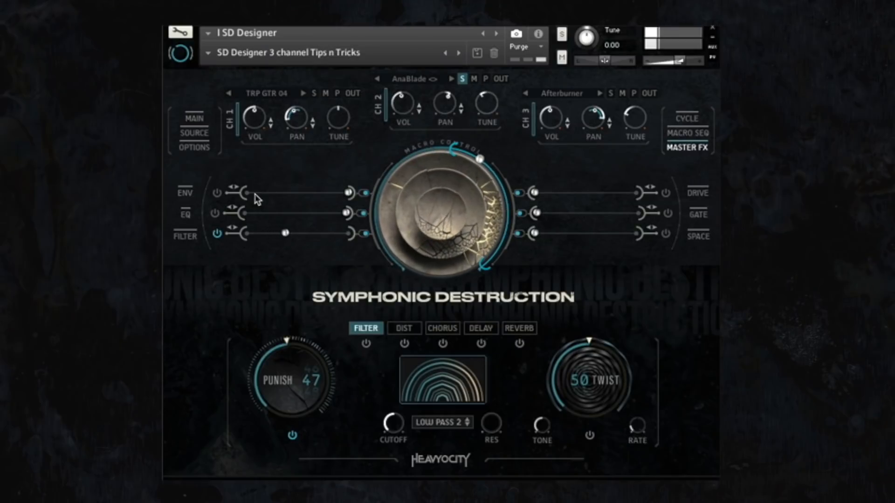
- Show the channel 2 EQ and compare the sound with it bypassed and re-enabled
left_click(185, 214)
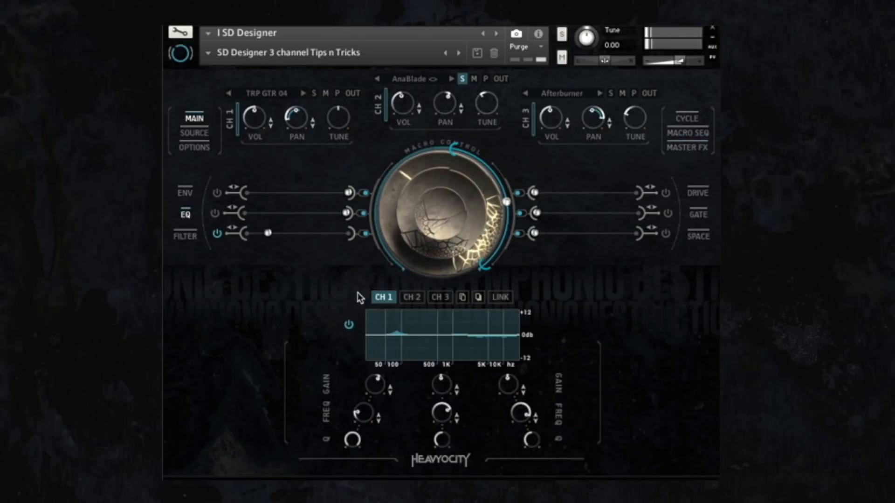
left_click(415, 295)
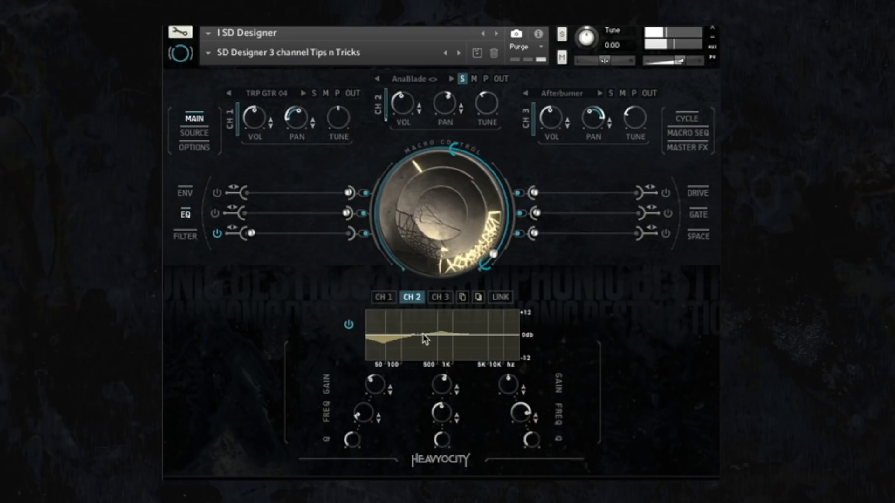
left_click(349, 324)
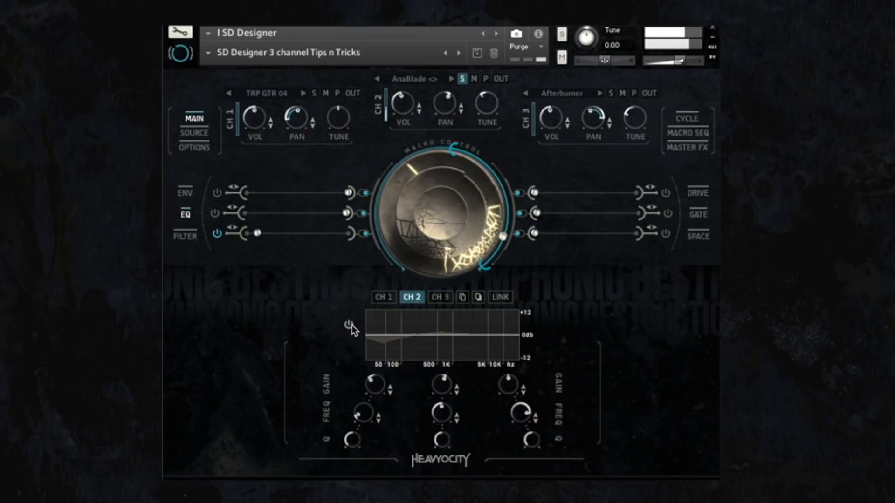
left_click(349, 325)
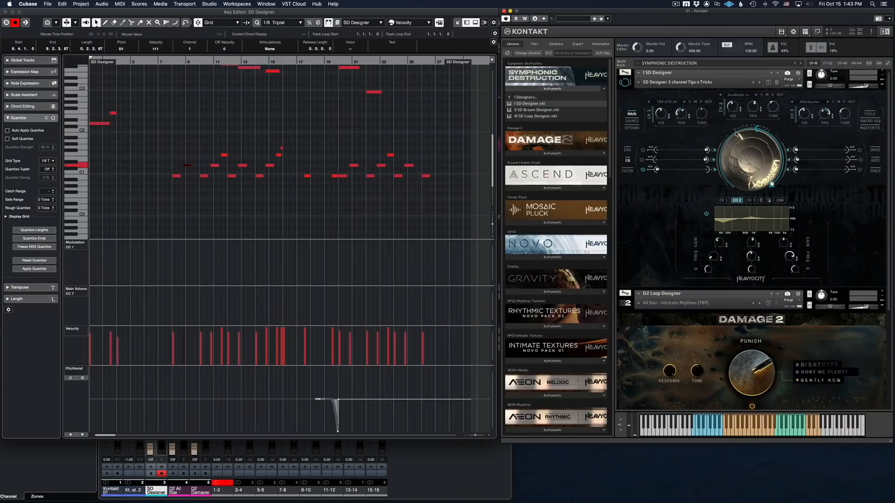
- Open the performance options, point out channel 1's key range and play low keys on the on-screen keyboard to audition it
left_click(634, 129)
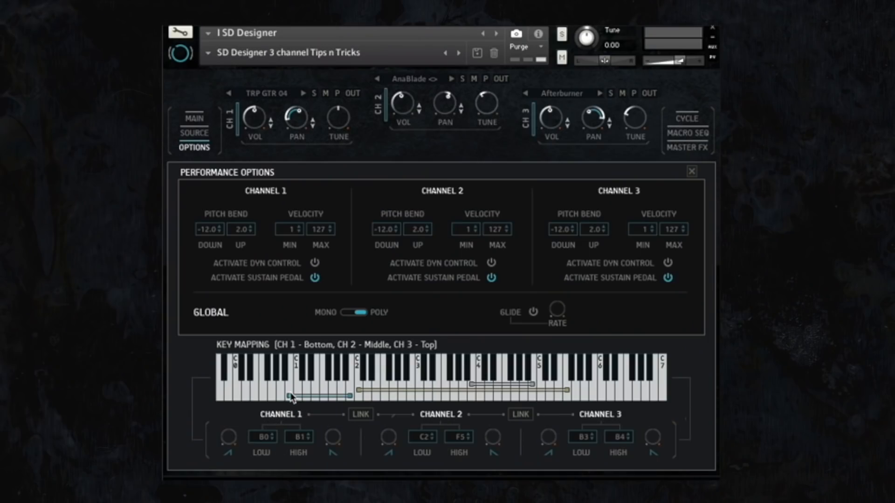
mouse_move(289, 397)
left_mouse_down()
mouse_move(228, 395)
mouse_move(289, 400)
left_mouse_up()
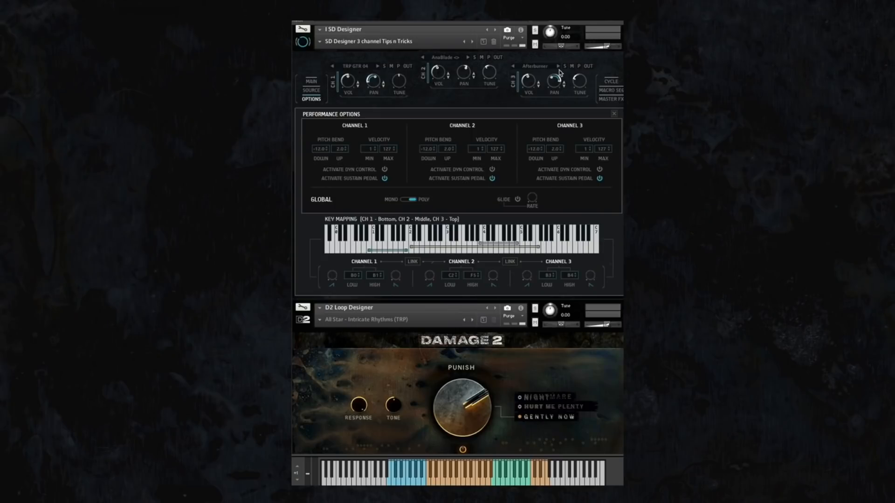
left_click(591, 32)
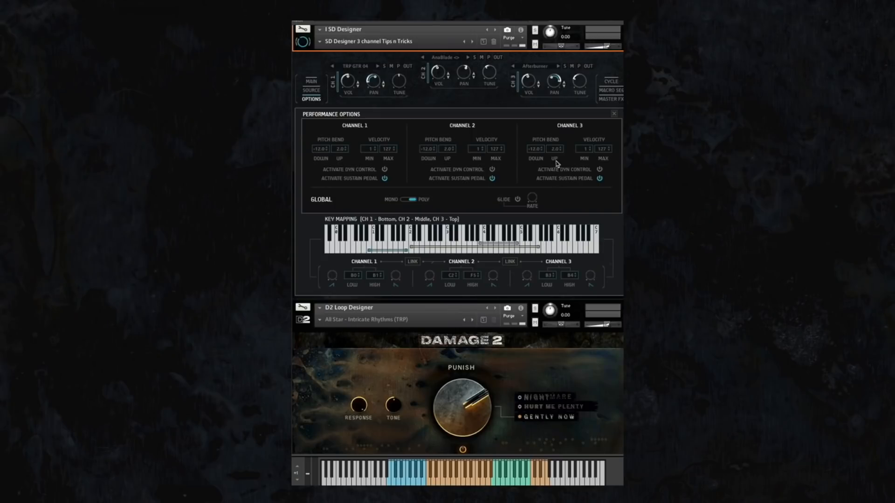
left_click(397, 480)
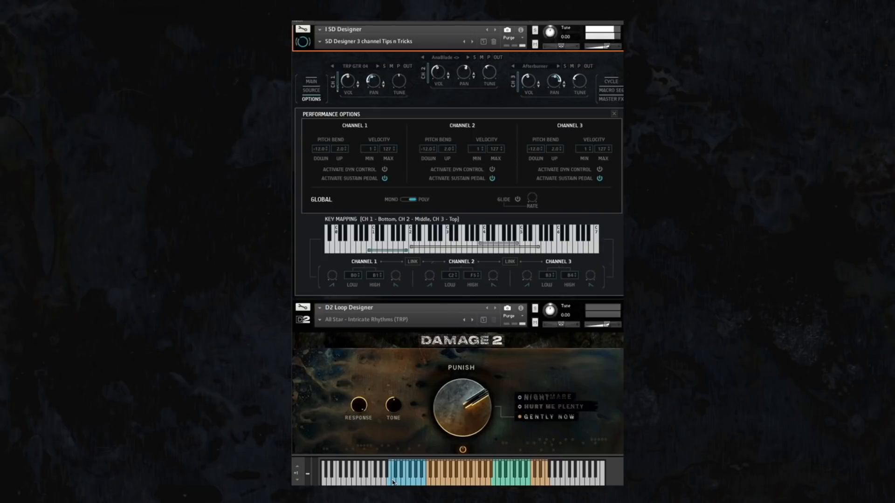
left_click(390, 482)
left_click(390, 482)
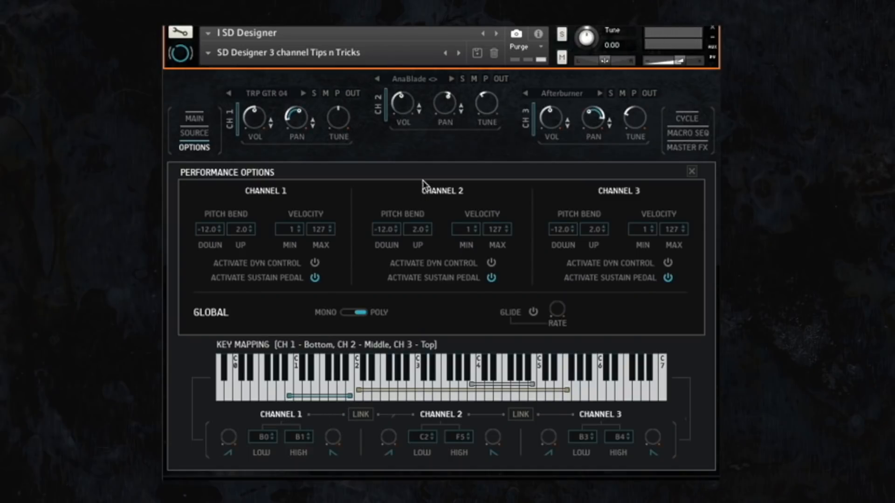
- Solo channel 2 and try the fade control at the low end of its key range
left_click(463, 79)
scroll(391, 429, "up", 1)
left_click_drag(389, 436, 383, 462)
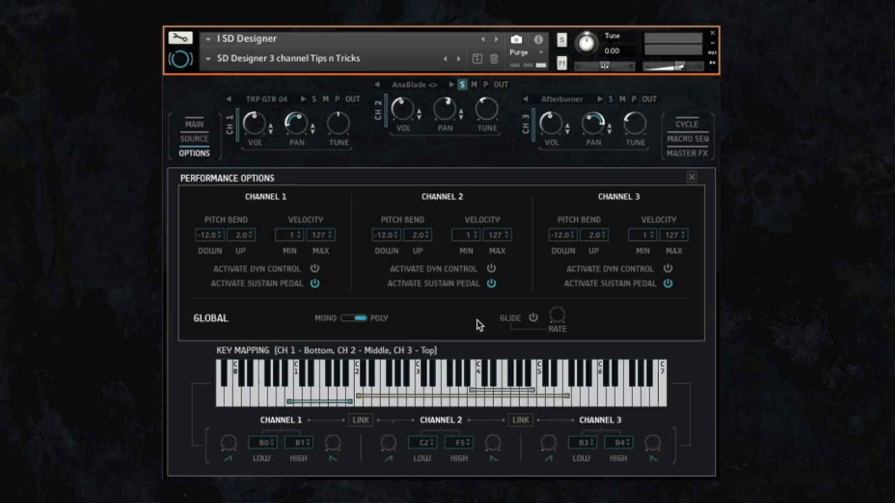
- Solo channel 3, audition the Low Motifs TRP sources Cast Away, Try Me and Brooding Dance, and return to Afterburner
left_click(611, 99)
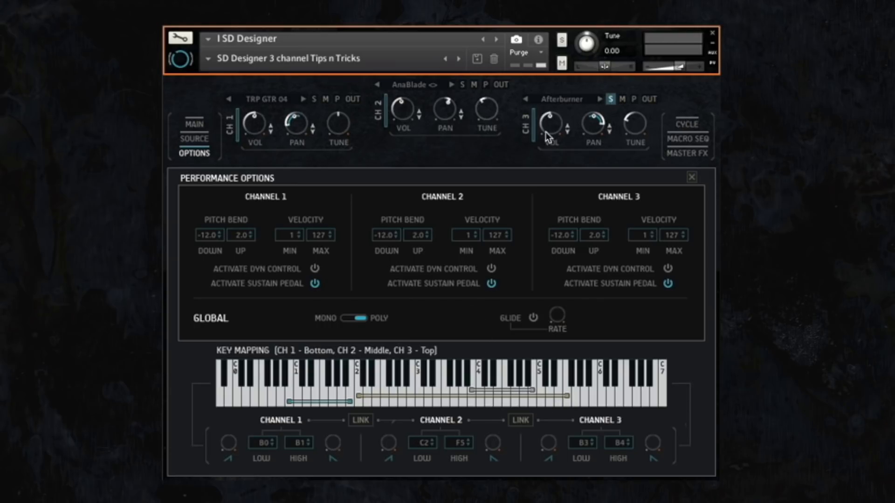
left_click(194, 124)
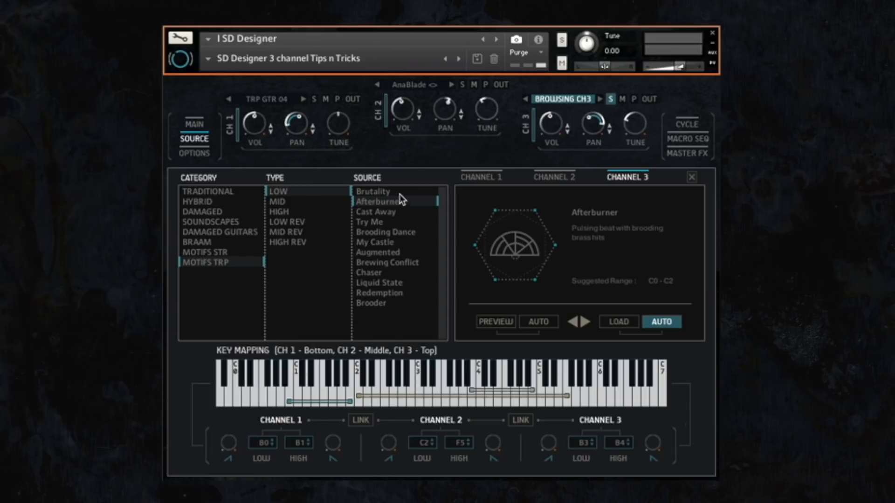
left_click(394, 213)
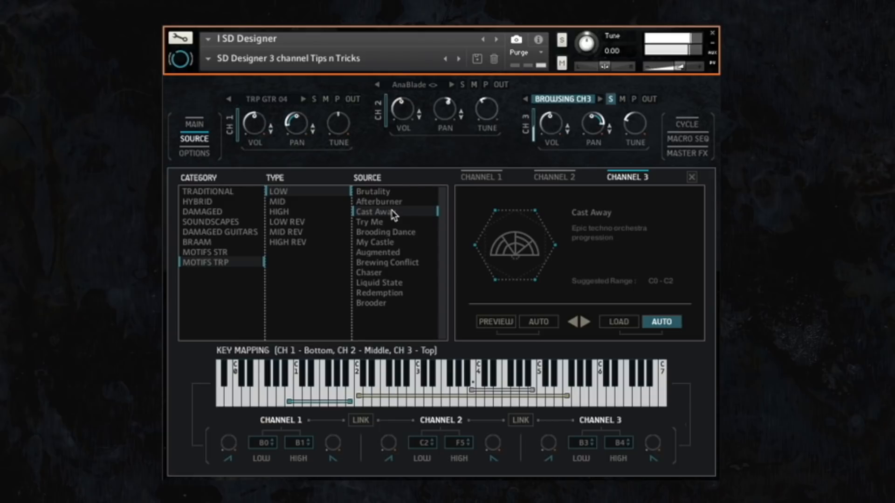
left_click(391, 223)
left_click(391, 232)
left_click(383, 201)
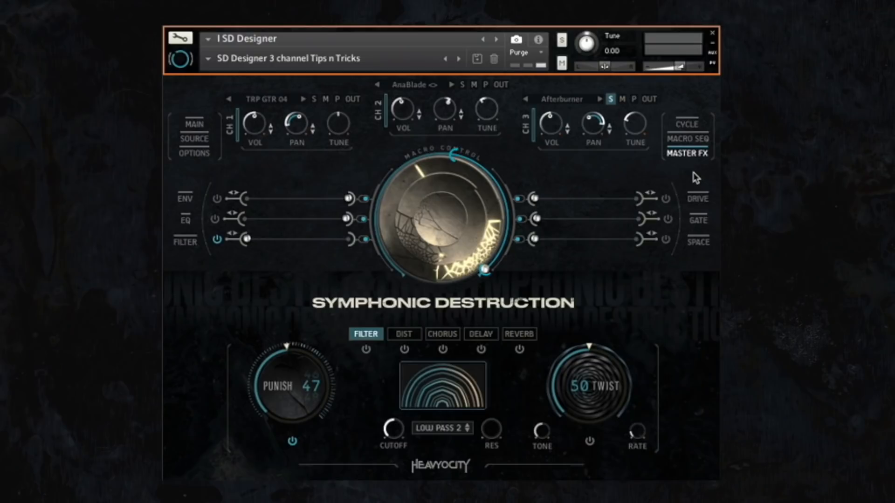
- Show the channel 3 EQ and compare the sound with it bypassed and re-enabled
left_click(186, 220)
left_click(440, 303)
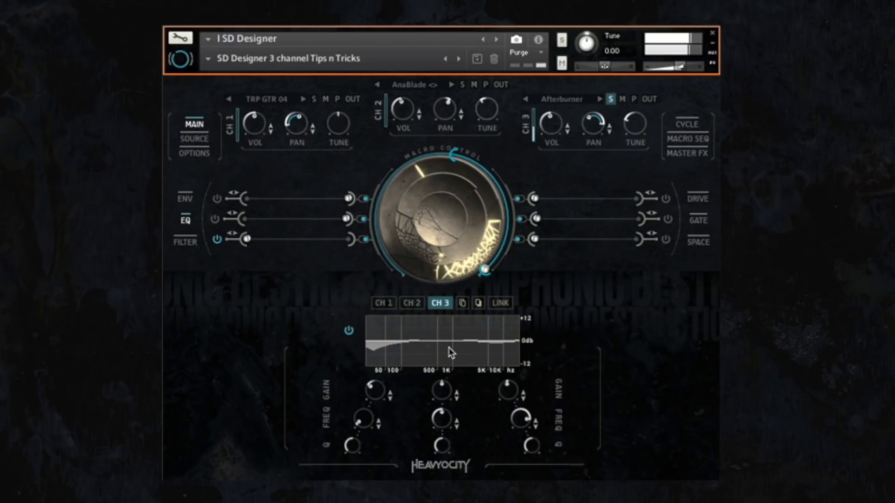
left_click(350, 332)
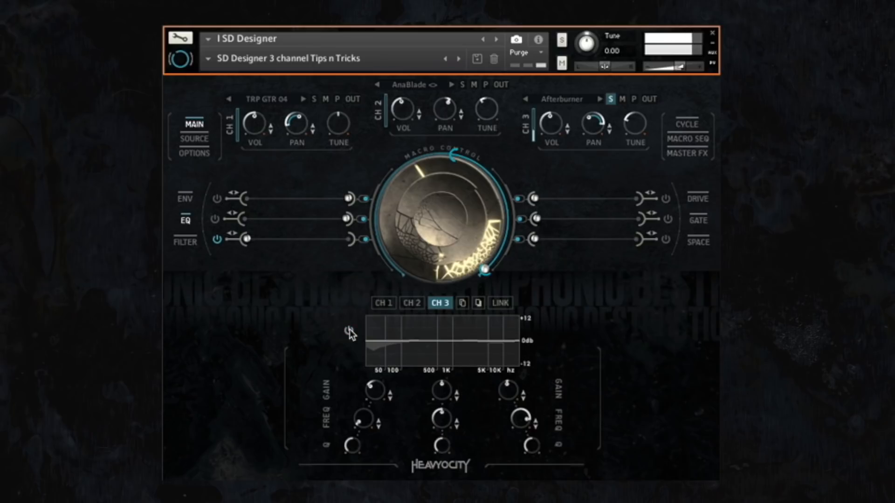
left_click(350, 331)
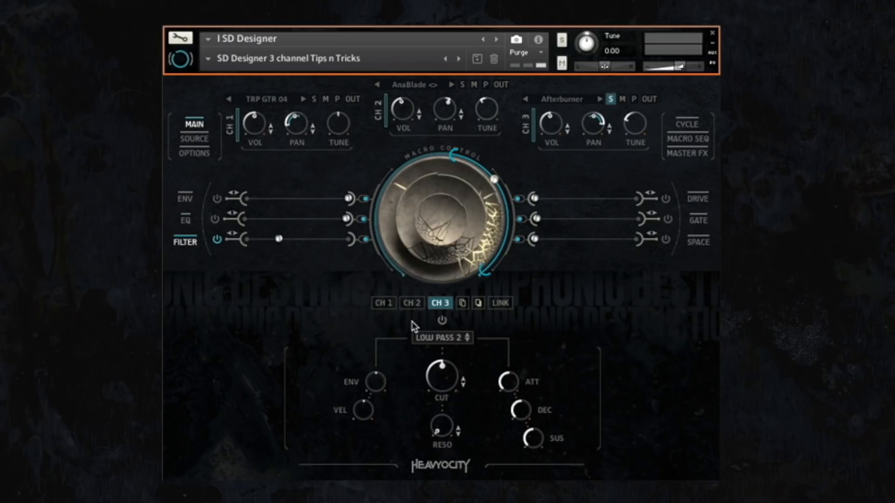
left_click(192, 222)
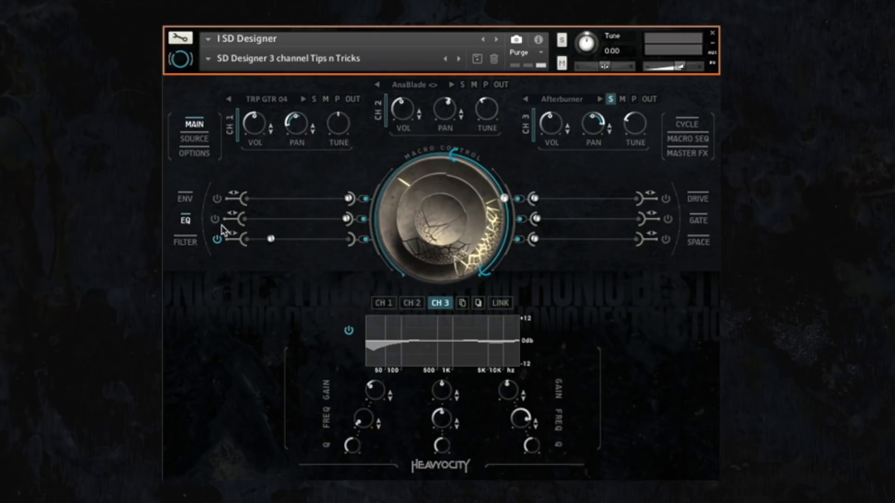
- Show the channel 3 gate and audition the sound with it switched on, and switch it off again
left_click(707, 246)
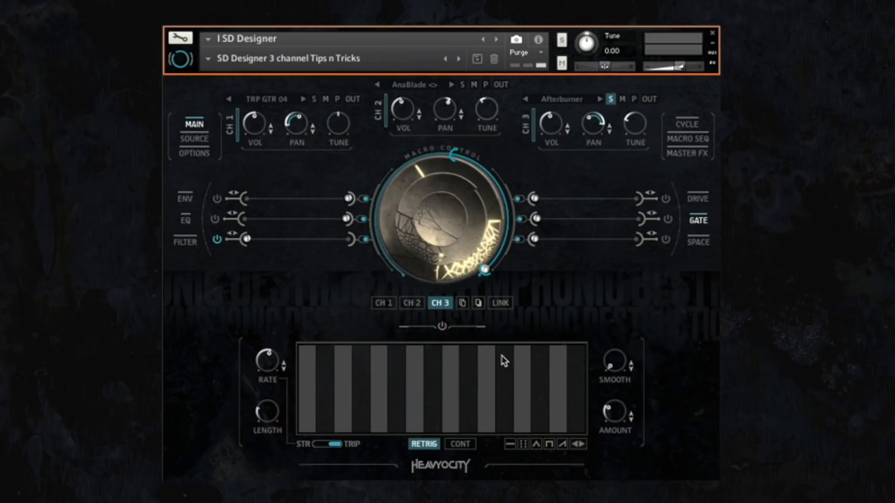
left_click(443, 327)
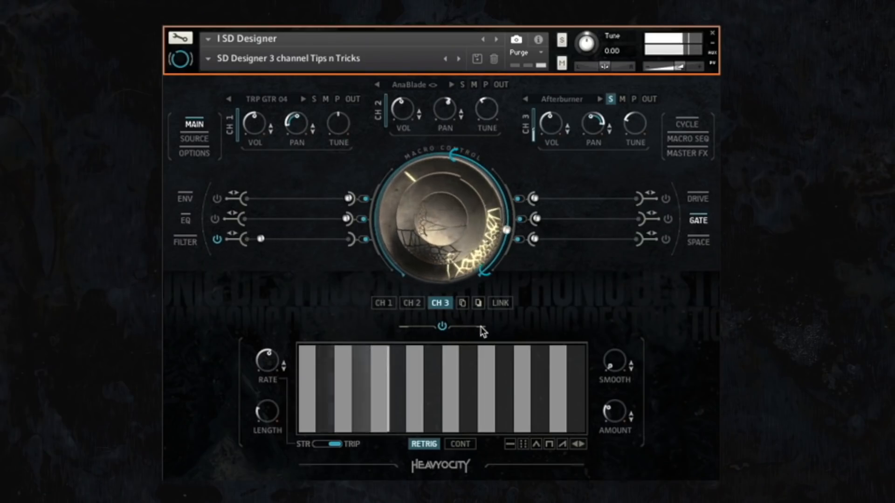
left_click(443, 327)
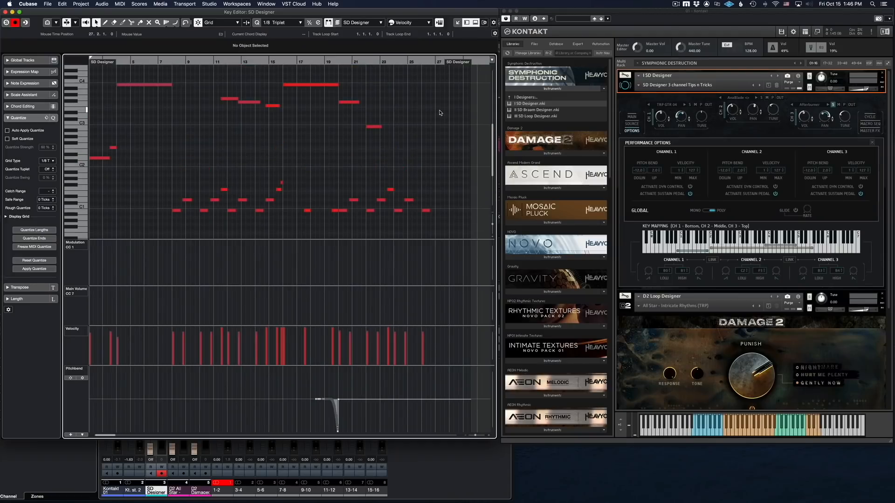
- Review the SD Designer notes and reopen the part in the Key Editor during playback
scroll(379, 141, "left", 1)
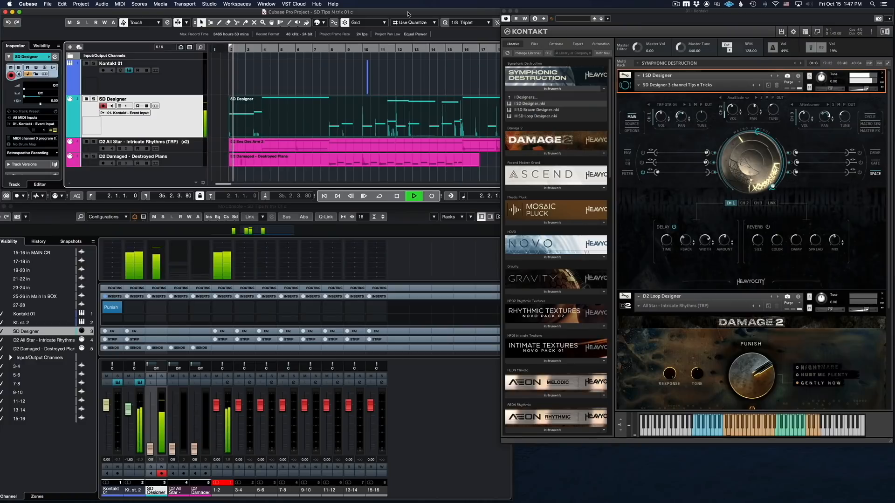
double_click(381, 120)
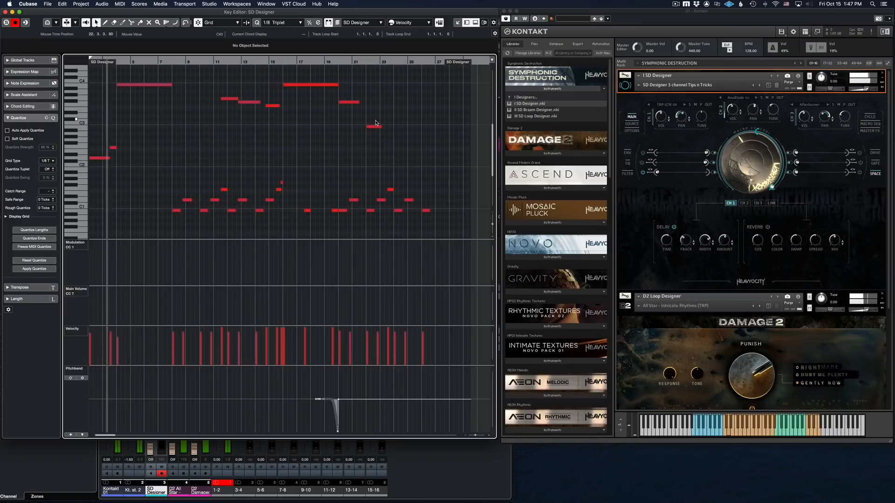